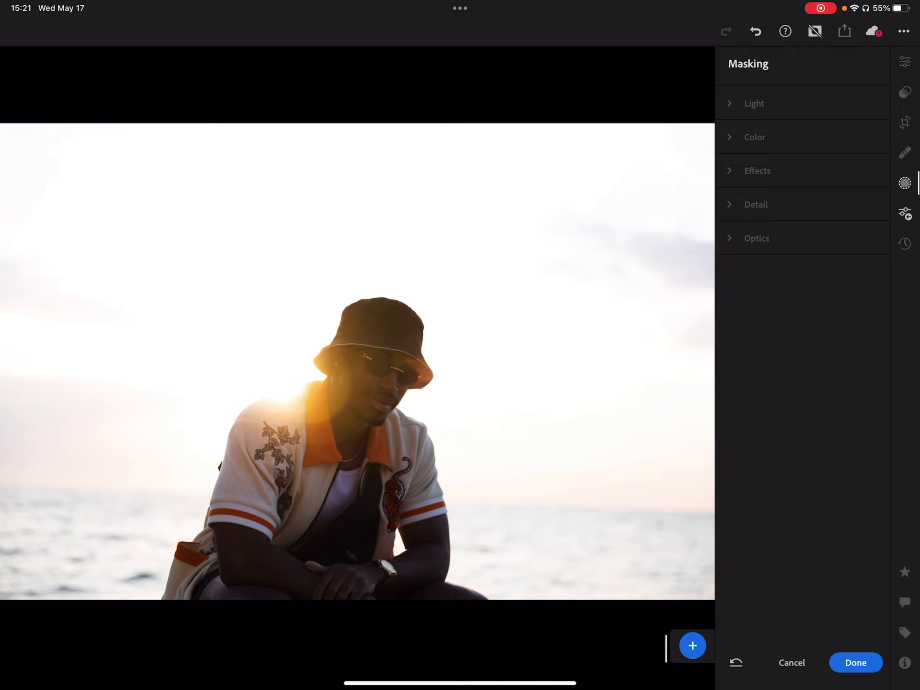
- Mask the man with Select Subject, then add an inverted duplicate covering the sky and sea
click(692, 644)
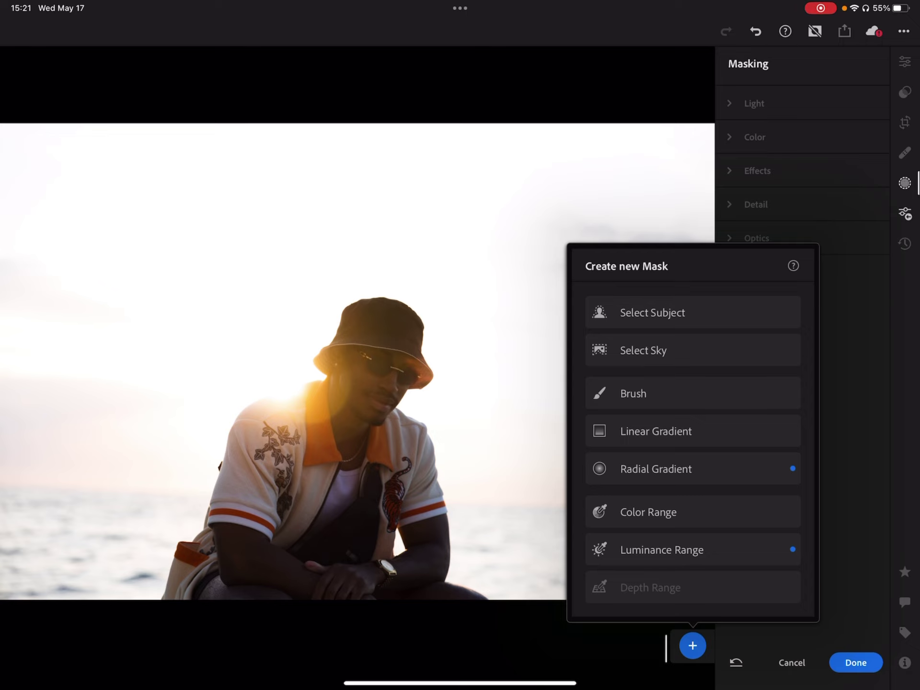
click(652, 313)
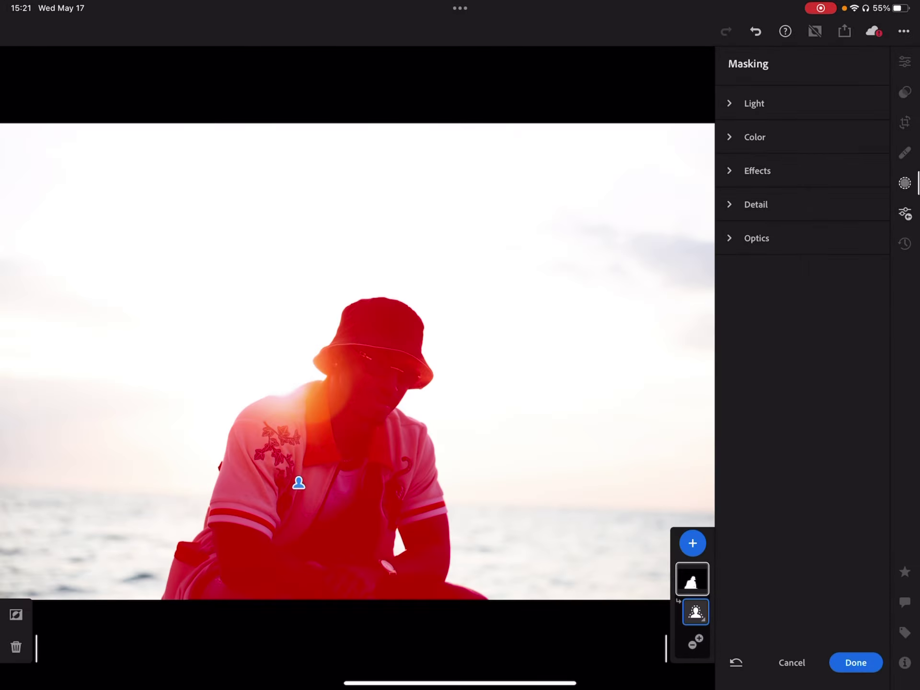
click(692, 579)
click(704, 493)
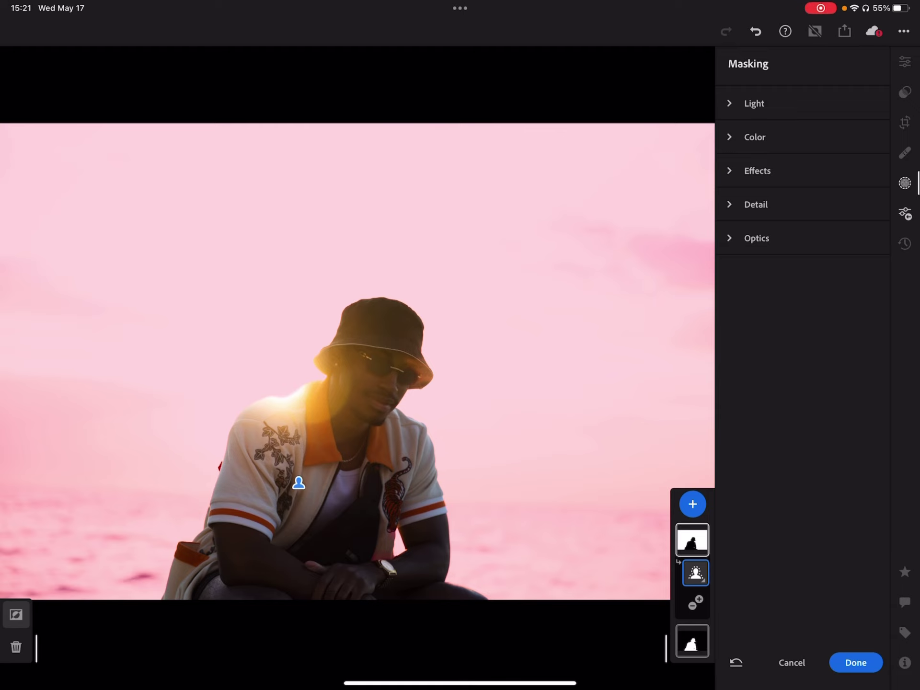
- Give the inverted background mask Dehaze +72, Contrast −29 and Saturation +16
click(755, 205)
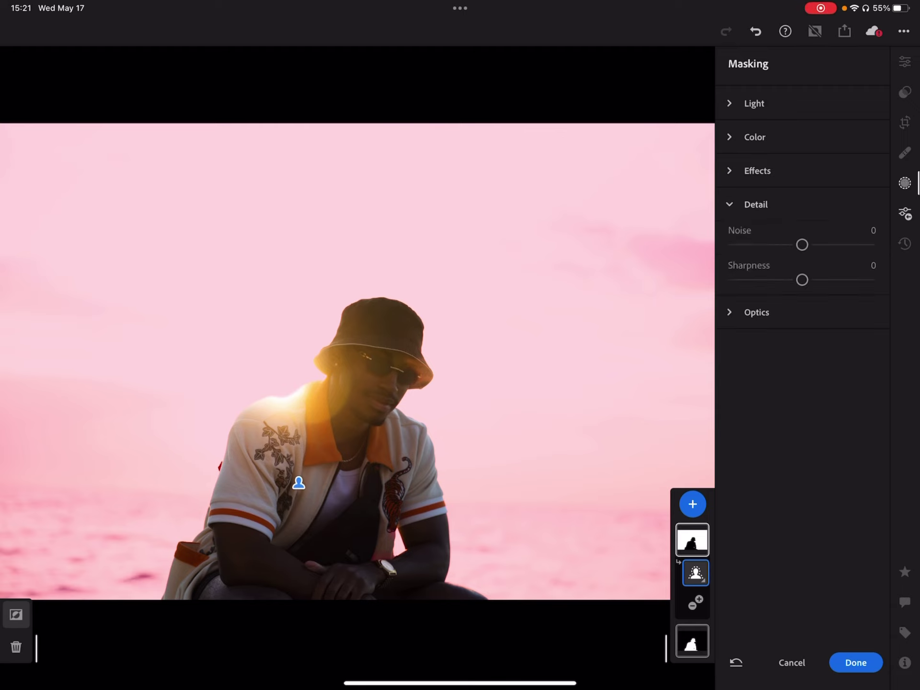
click(757, 170)
drag(802, 280, 851, 281)
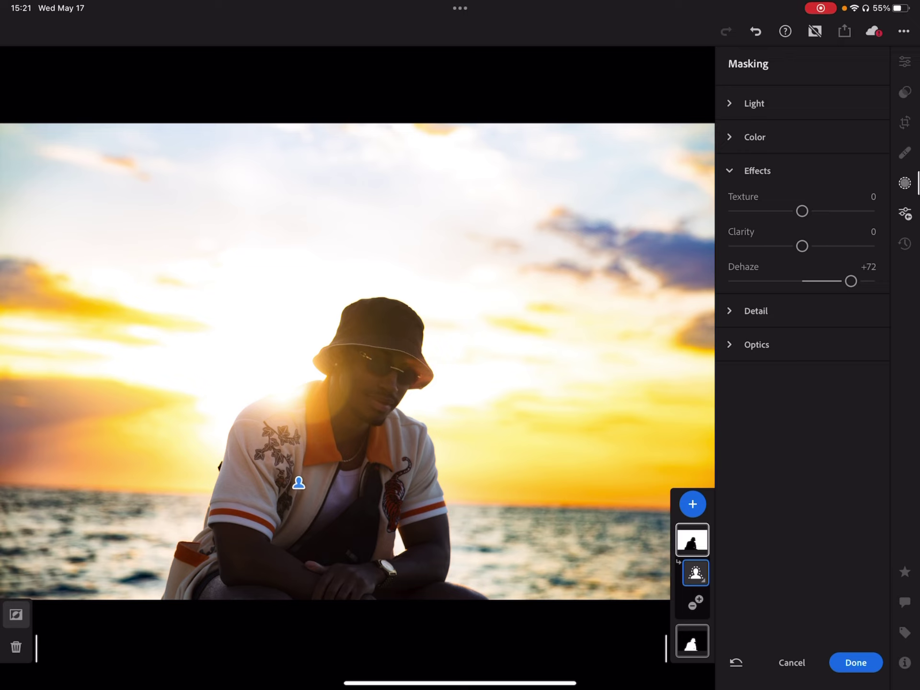
click(754, 102)
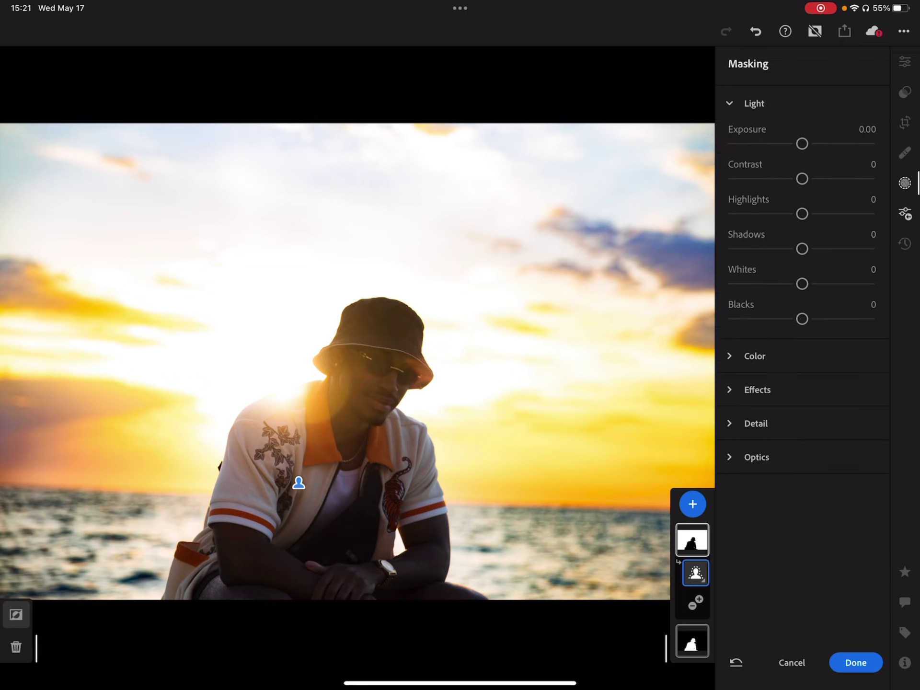
drag(803, 178, 769, 178)
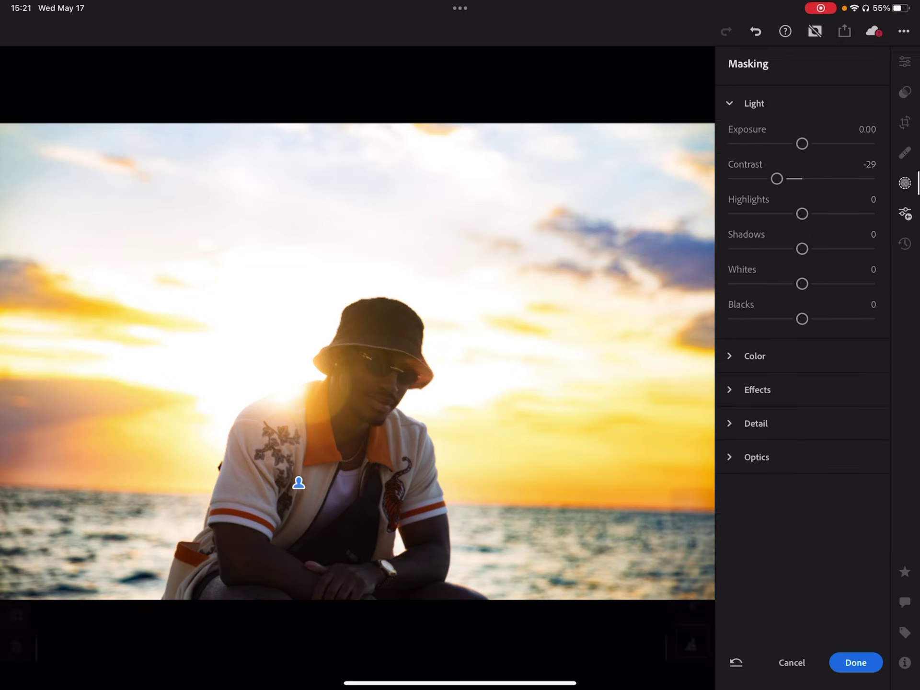
click(755, 355)
mouse_move(802, 247)
mouse_down()
mouse_move(826, 248)
mouse_move(813, 248)
mouse_up()
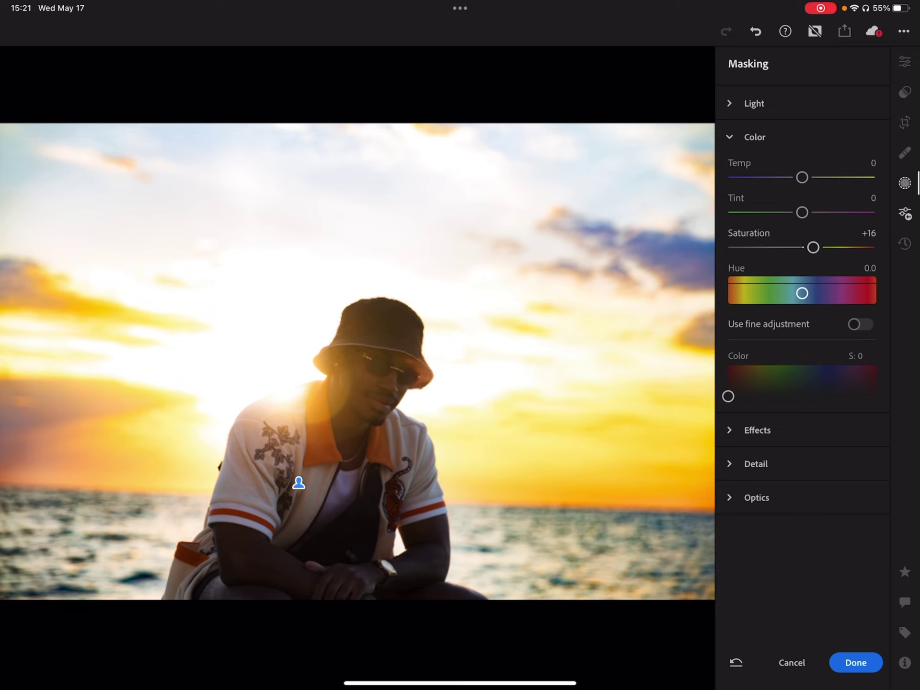
- On the subject mask, raise Exposure to +0.61 and Shadows to +18
click(693, 641)
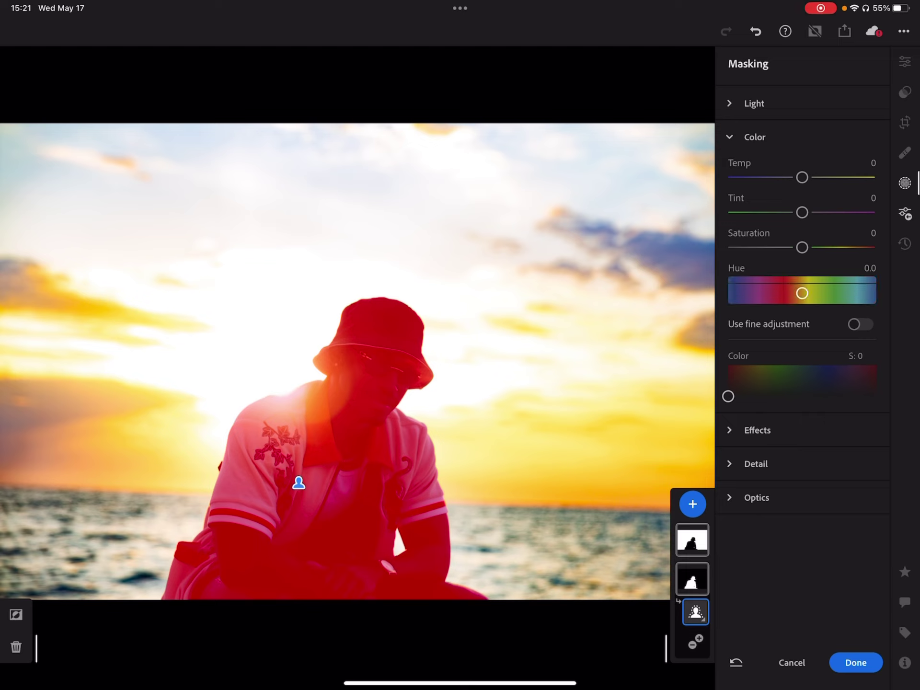
click(755, 137)
click(755, 102)
drag(803, 143, 817, 143)
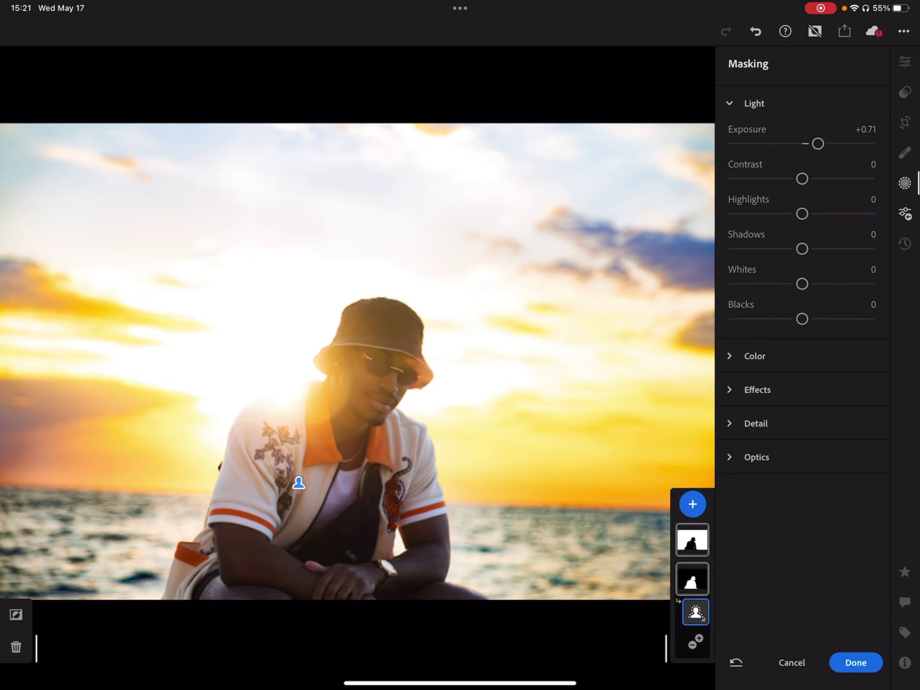
mouse_move(802, 249)
mouse_down()
mouse_move(828, 248)
mouse_move(819, 249)
mouse_up()
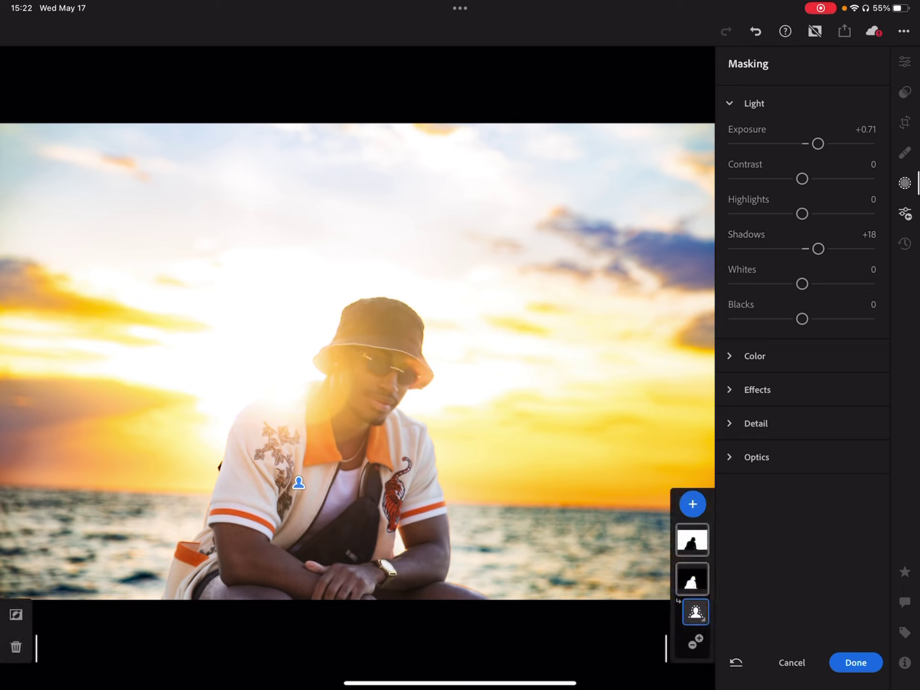
drag(818, 143, 815, 144)
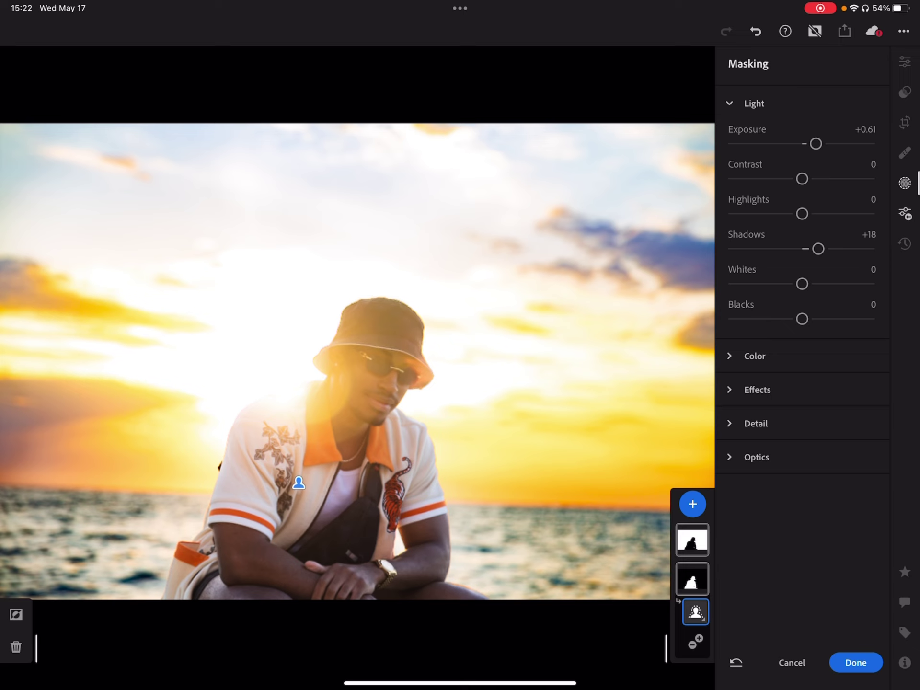
- Add Dehaze +44 to the man and lower his Saturation to −25
click(757, 391)
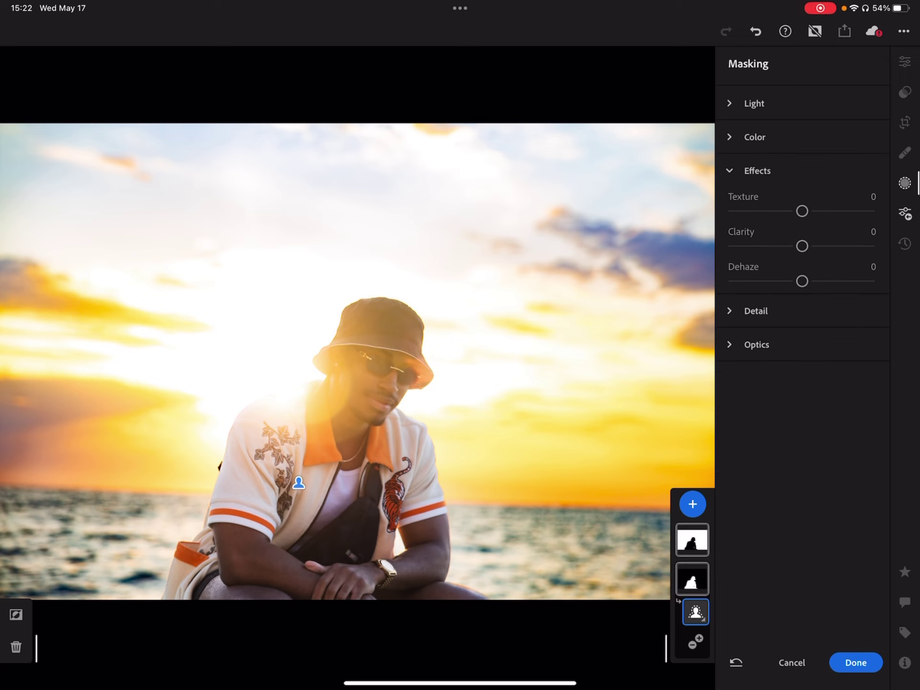
drag(802, 281, 831, 281)
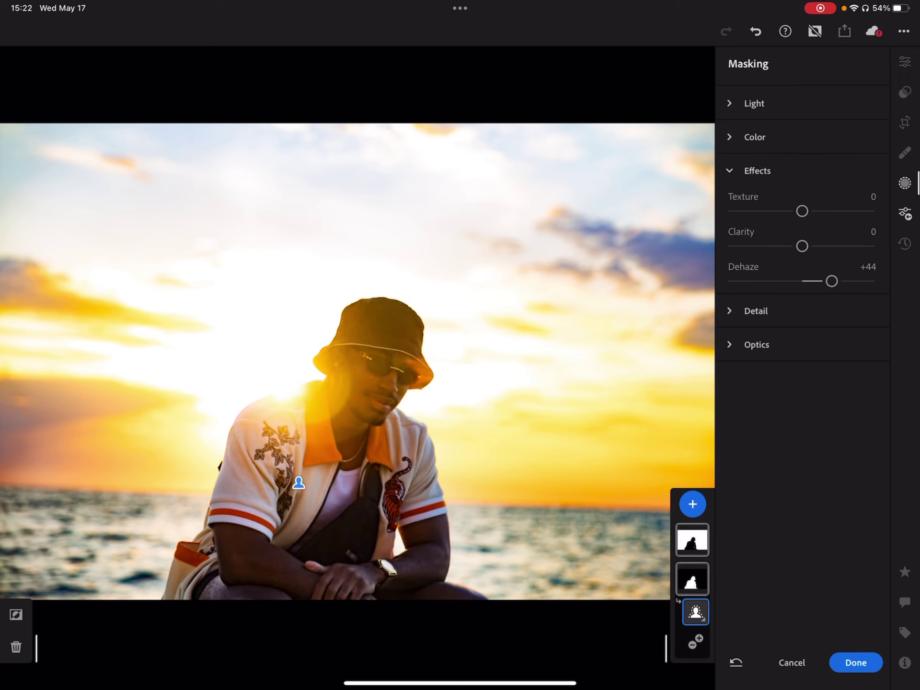
click(756, 137)
mouse_move(803, 246)
mouse_down()
mouse_move(754, 246)
mouse_move(786, 247)
mouse_up()
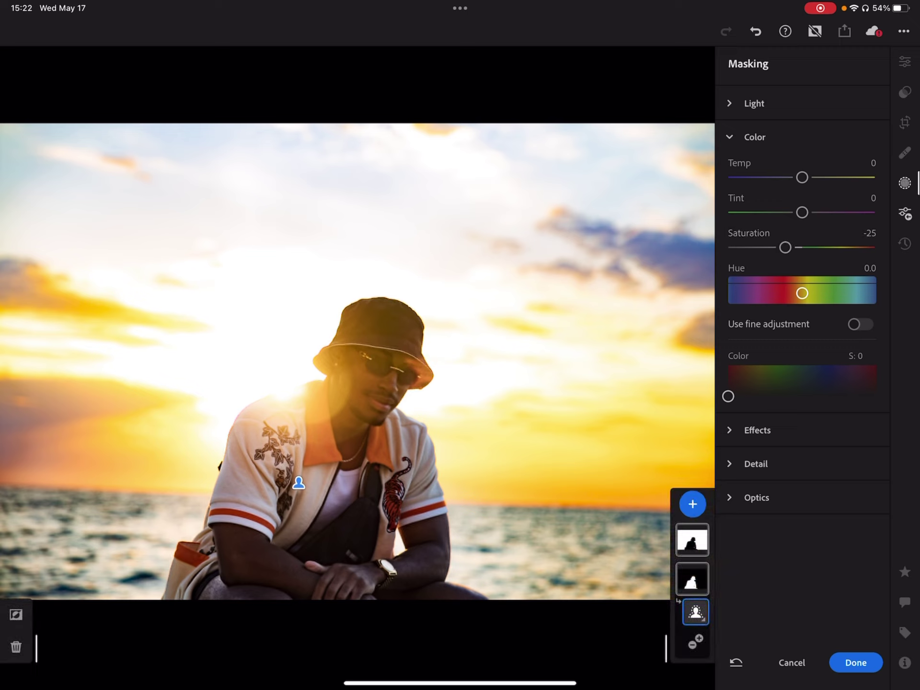
- Set the man's Highlights to +45, Contrast to −51 and Exposure to +0.74
click(753, 103)
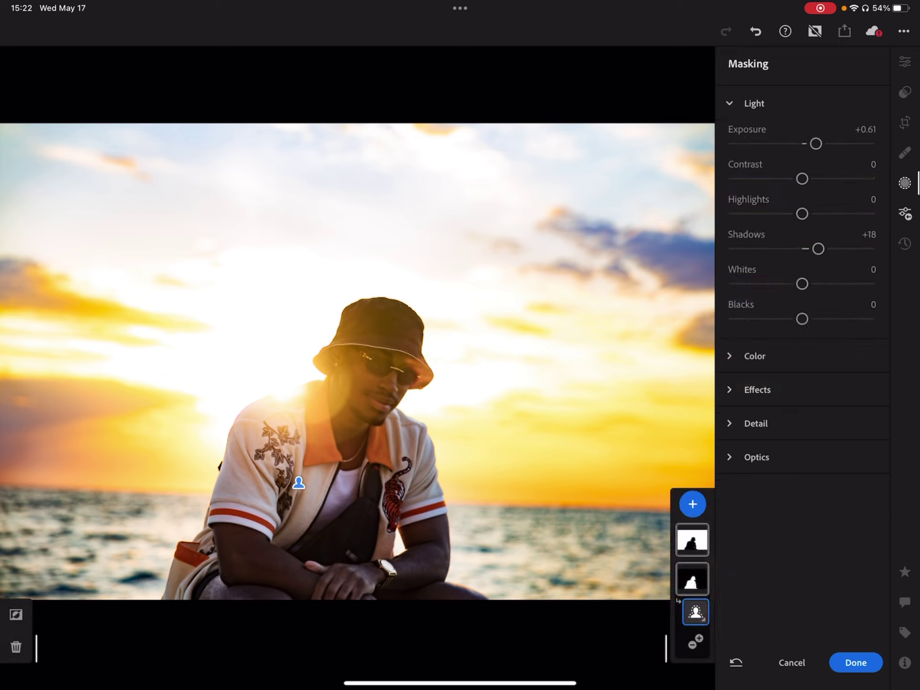
mouse_move(802, 214)
mouse_down()
mouse_move(764, 213)
mouse_move(869, 214)
mouse_move(815, 213)
mouse_move(846, 213)
mouse_up()
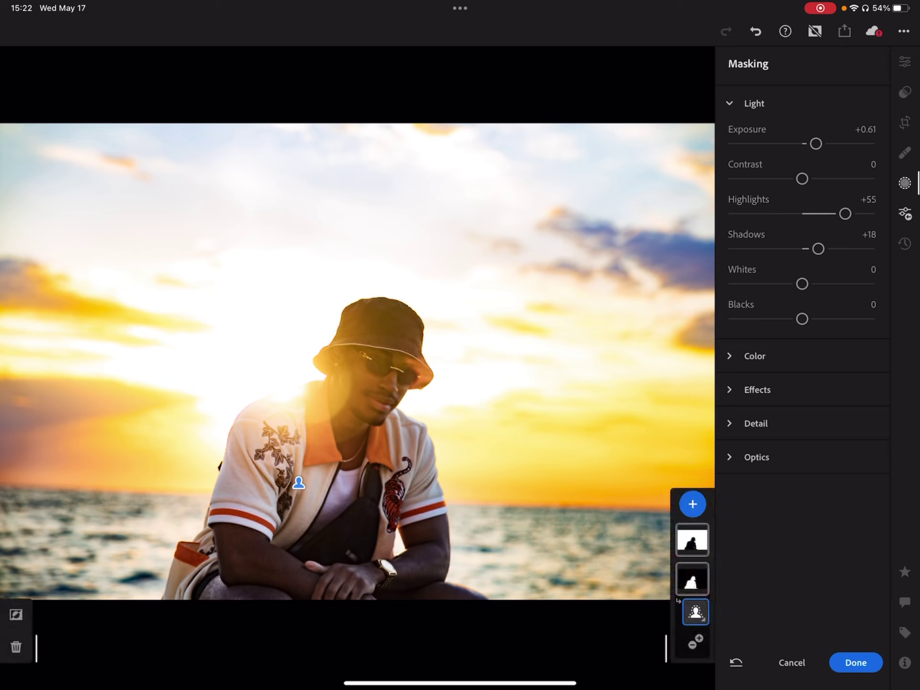
mouse_move(803, 179)
mouse_down()
mouse_move(746, 178)
mouse_move(838, 179)
mouse_move(762, 179)
mouse_up()
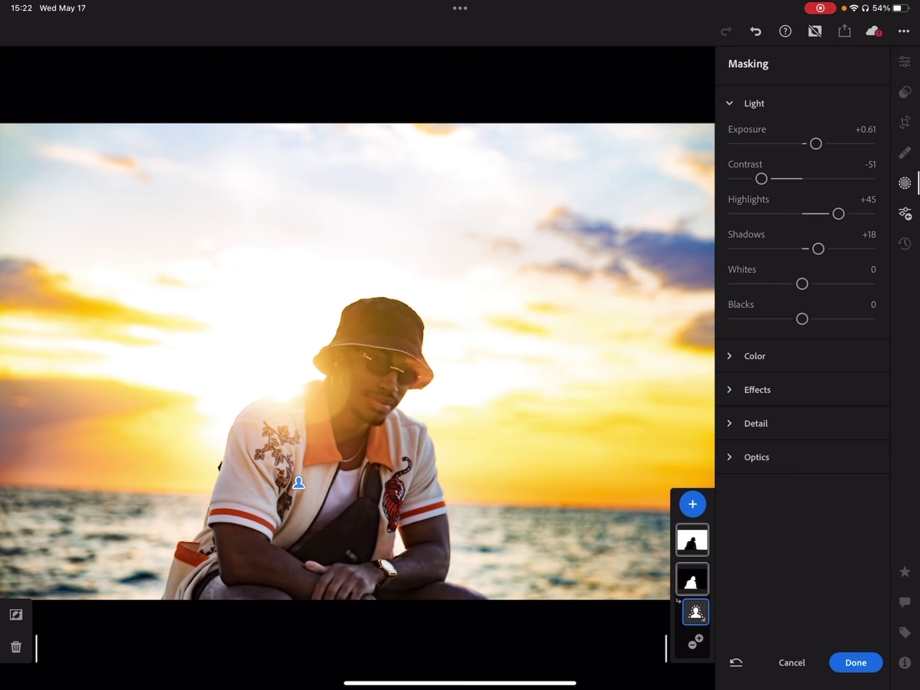
drag(816, 143, 818, 144)
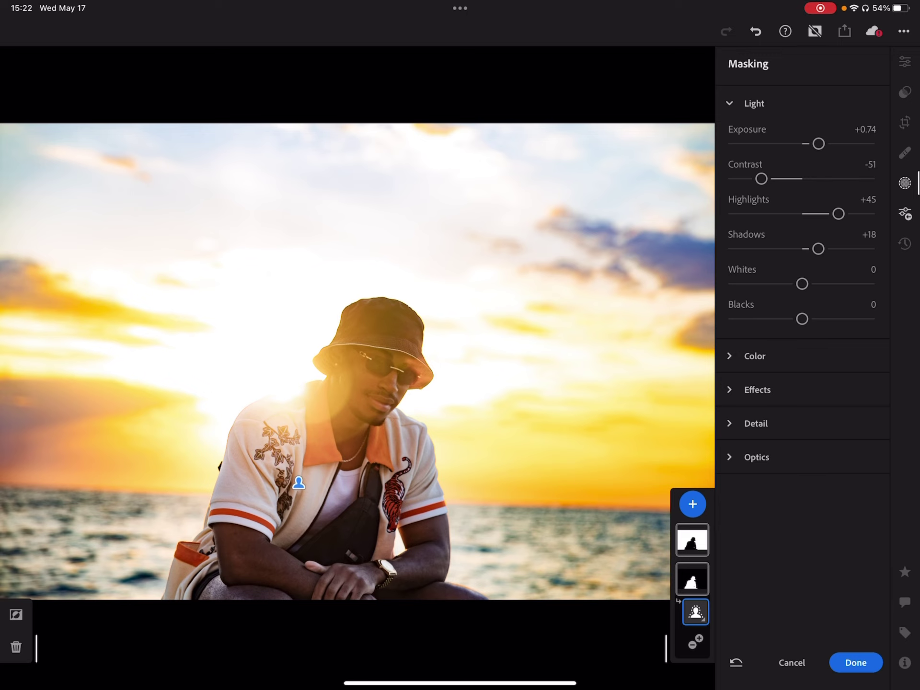
- Exit masking, compare with Reset All then undo, and cool global Temp to 4606K
click(855, 663)
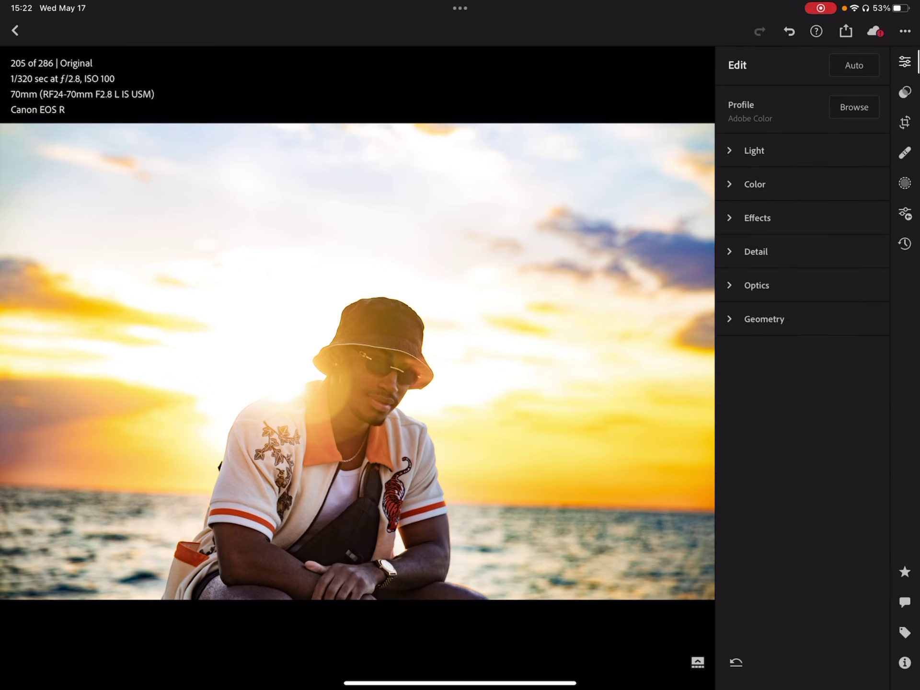
click(736, 662)
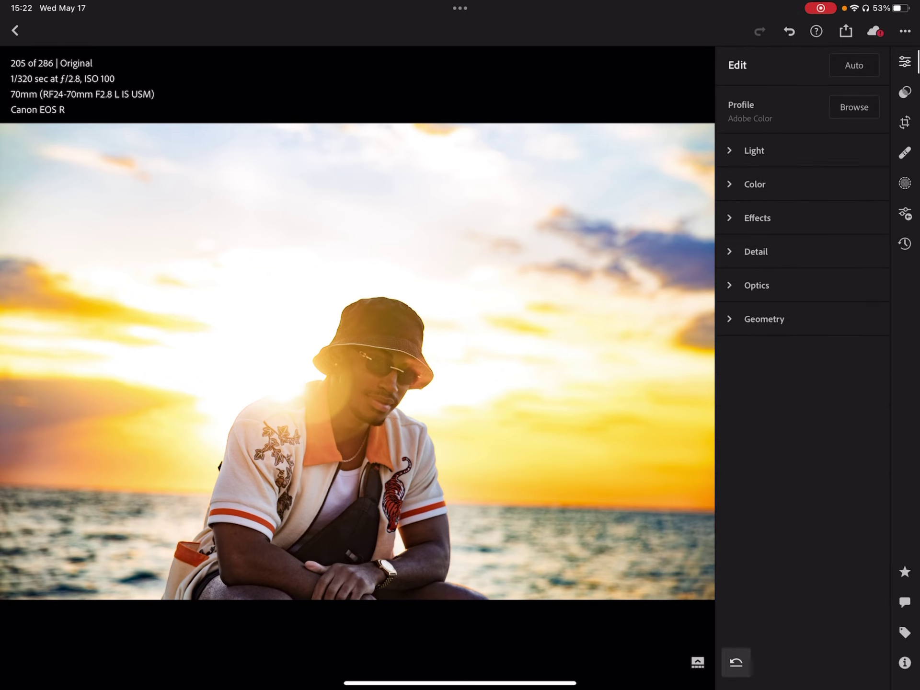
click(723, 517)
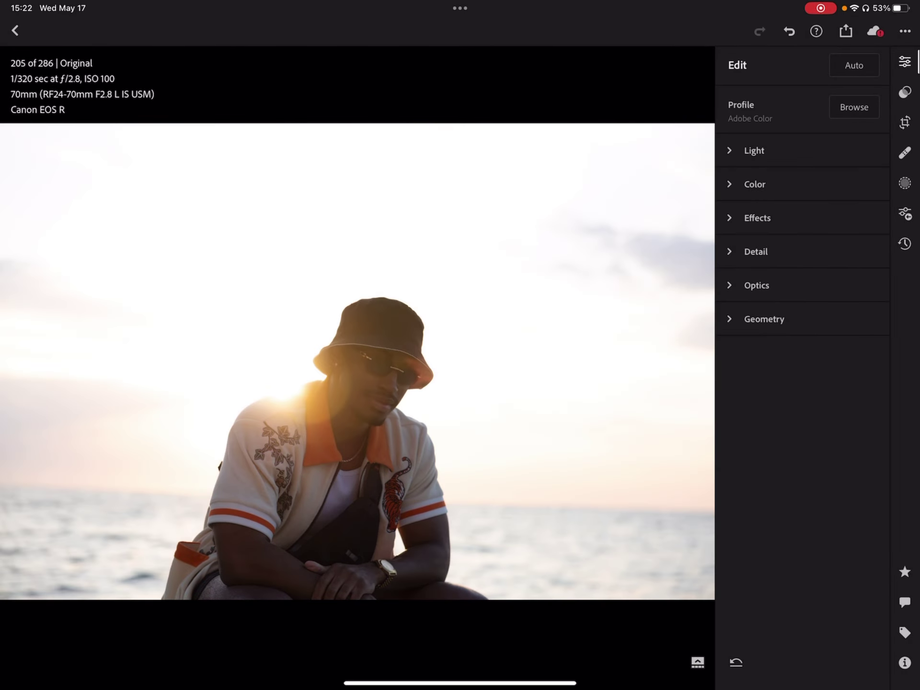
click(789, 32)
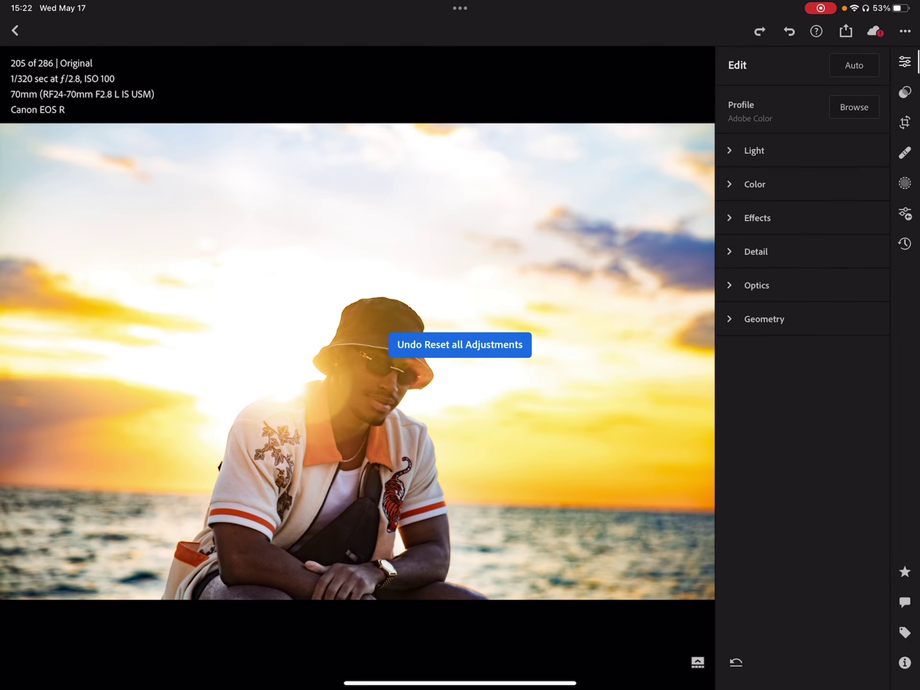
click(754, 184)
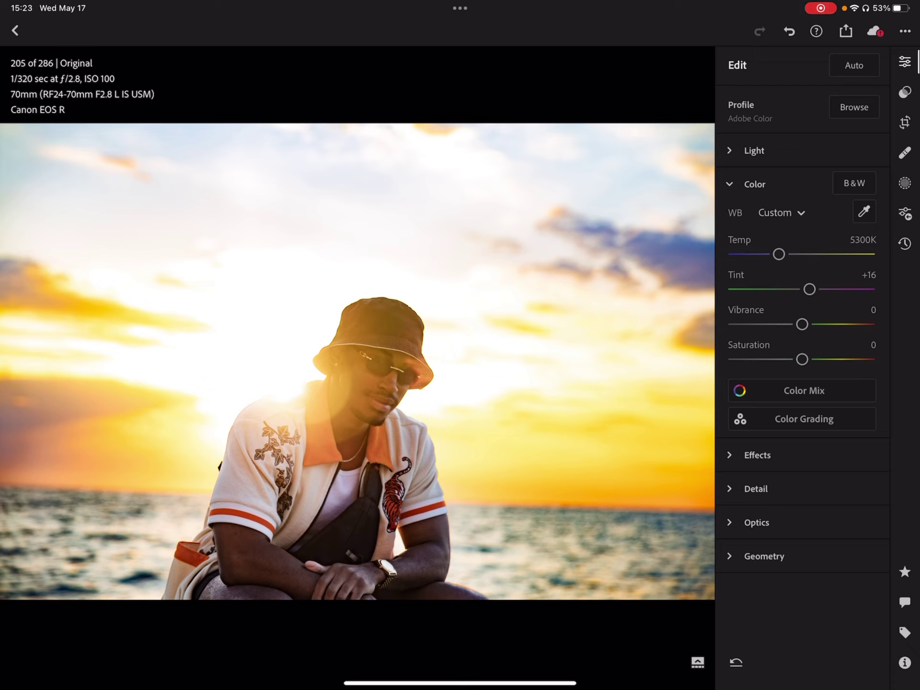
drag(779, 254, 770, 254)
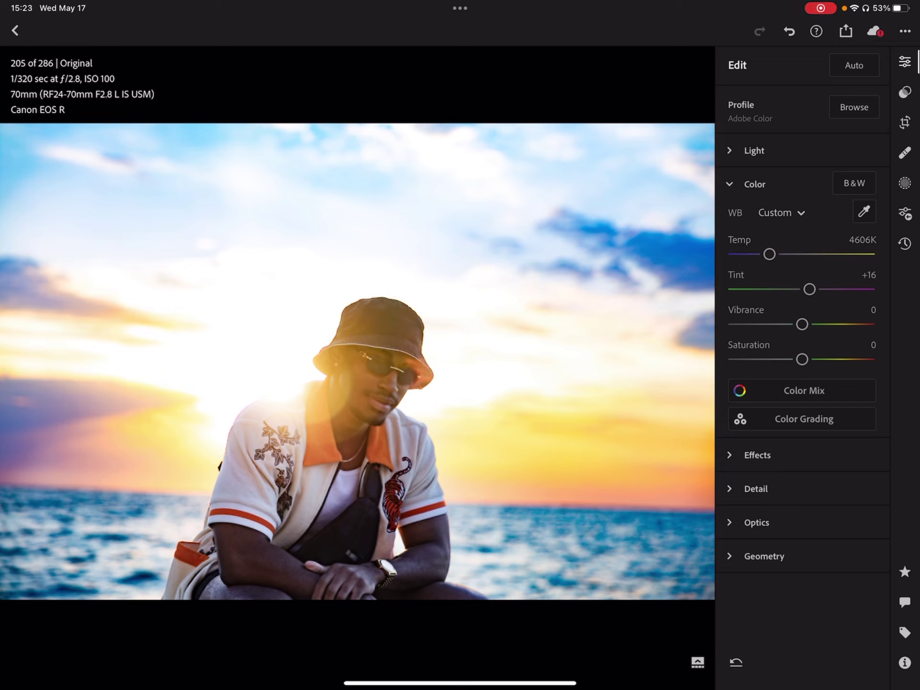